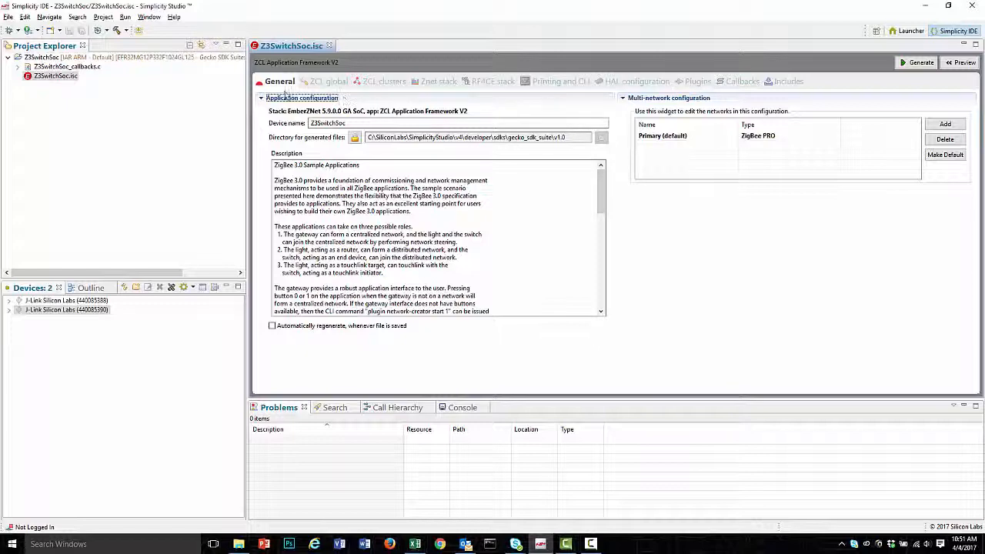
# Step: Generate the project files for Z3SwitchSoc and build the project
pyautogui.click(921, 63)
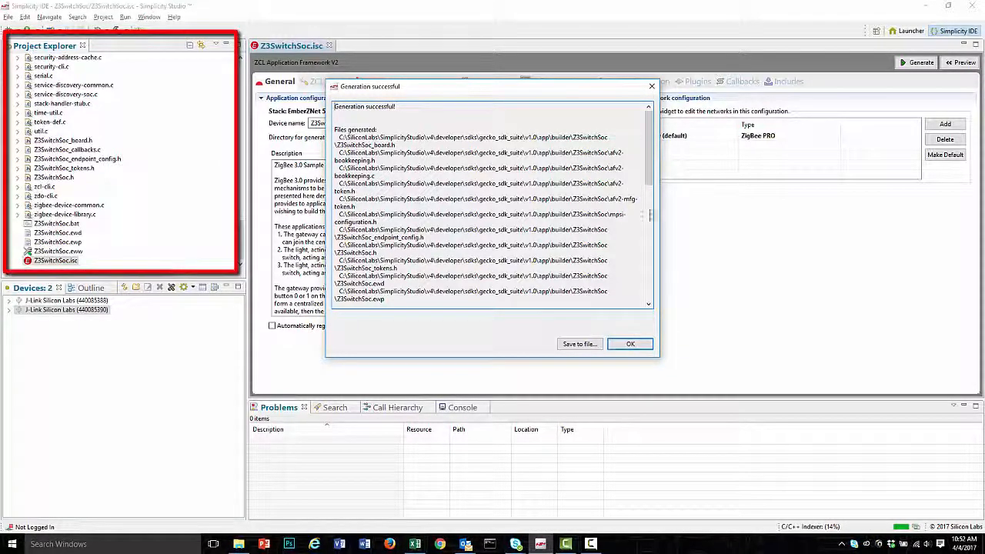
pyautogui.click(636, 349)
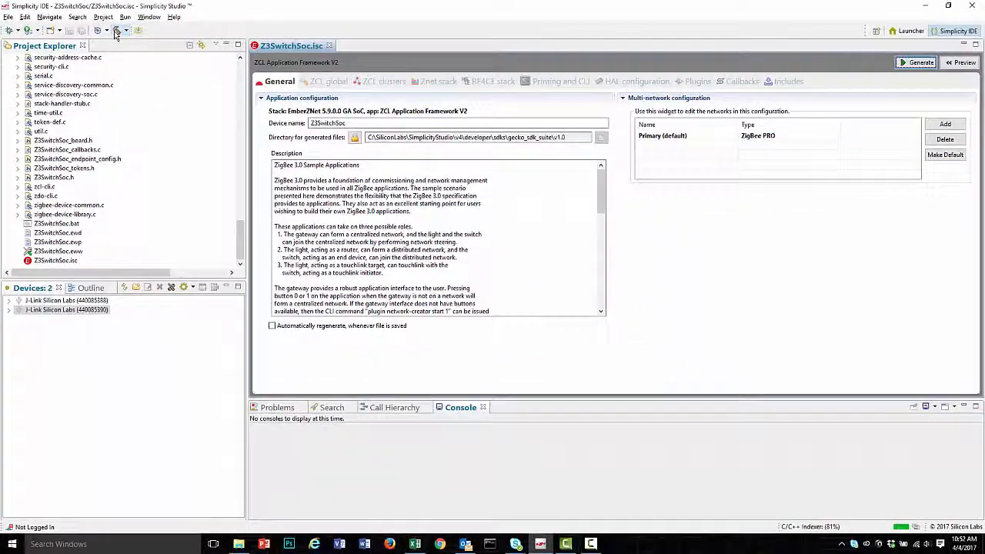
pyautogui.click(139, 37)
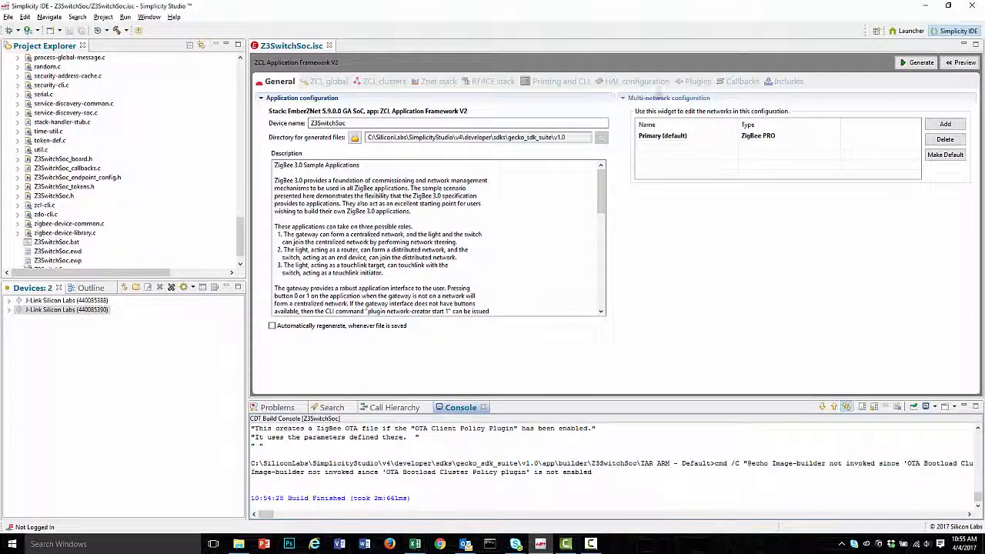
# Step: Open the HAL configuration of the Z3SwitchSoc application
pyautogui.click(639, 81)
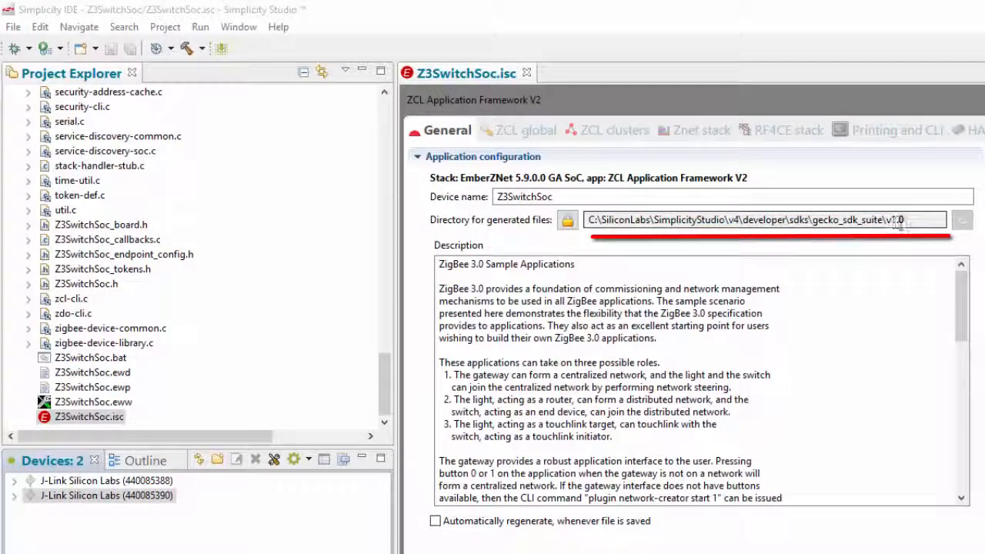
# Step: Expand J-Link Silicon Labs (440085390) down to its EFR32MG12 chip, and start an application upload to that device with a browsed image file
pyautogui.click(15, 497)
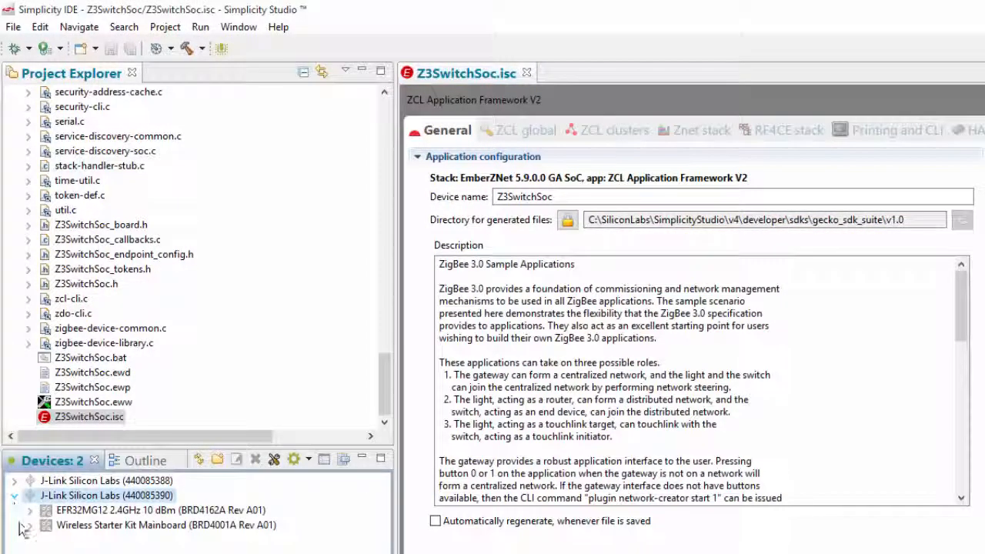
pyautogui.click(29, 510)
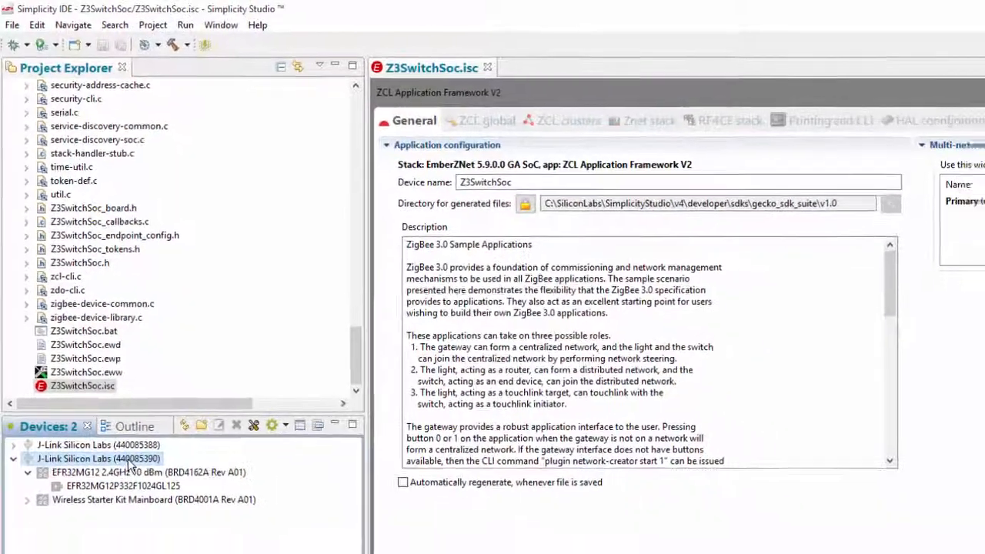
pyautogui.rightClick(129, 463)
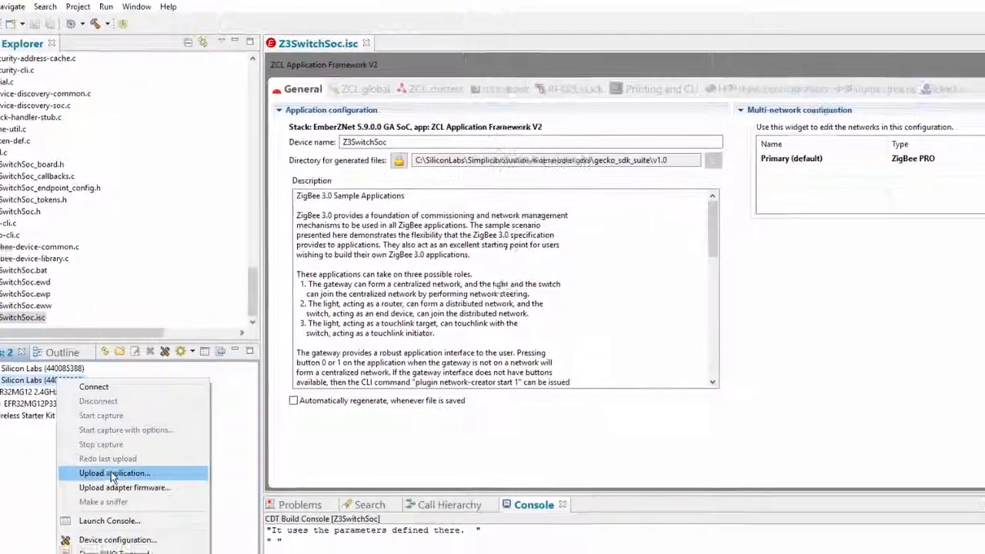
pyautogui.click(113, 475)
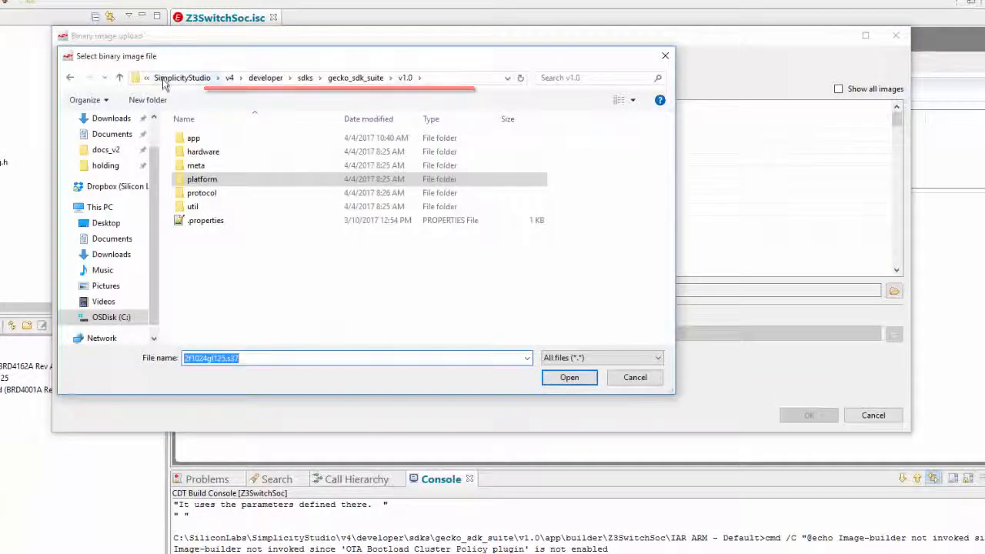
# Step: Choose Z3SwitchSoc.gbl from app\builder\Z3SwitchSoc\IAR ARM - Default as the application image for the upload
pyautogui.doubleClick(179, 138)
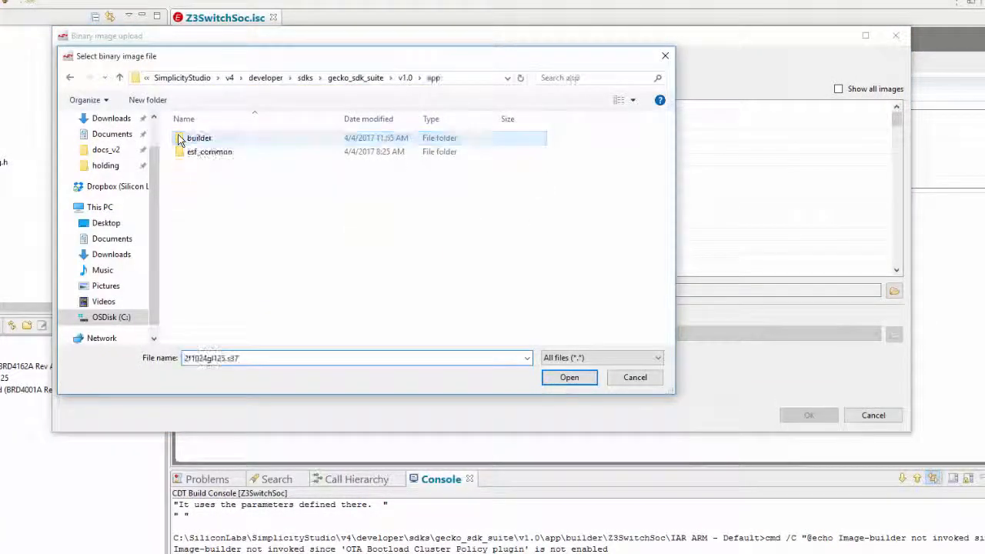
pyautogui.doubleClick(179, 139)
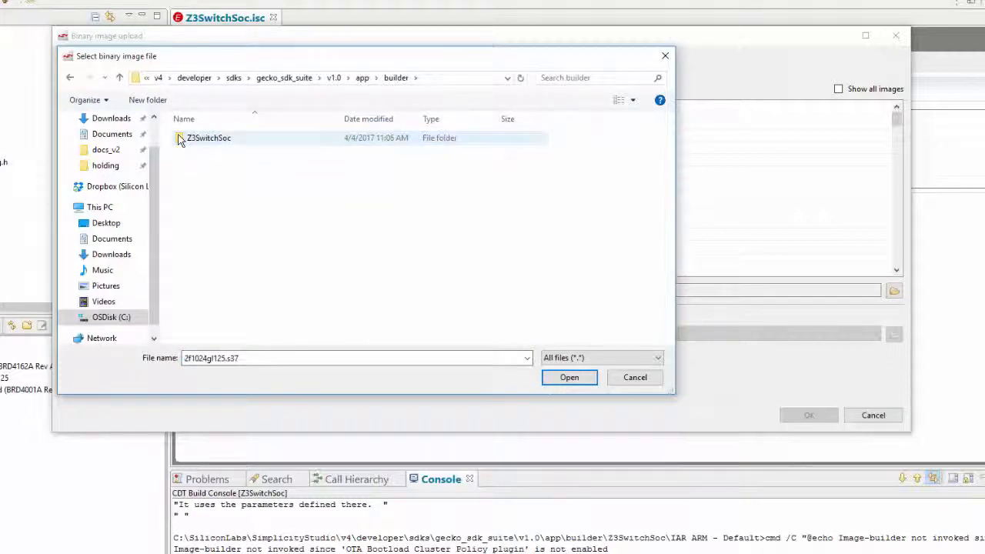
pyautogui.doubleClick(179, 138)
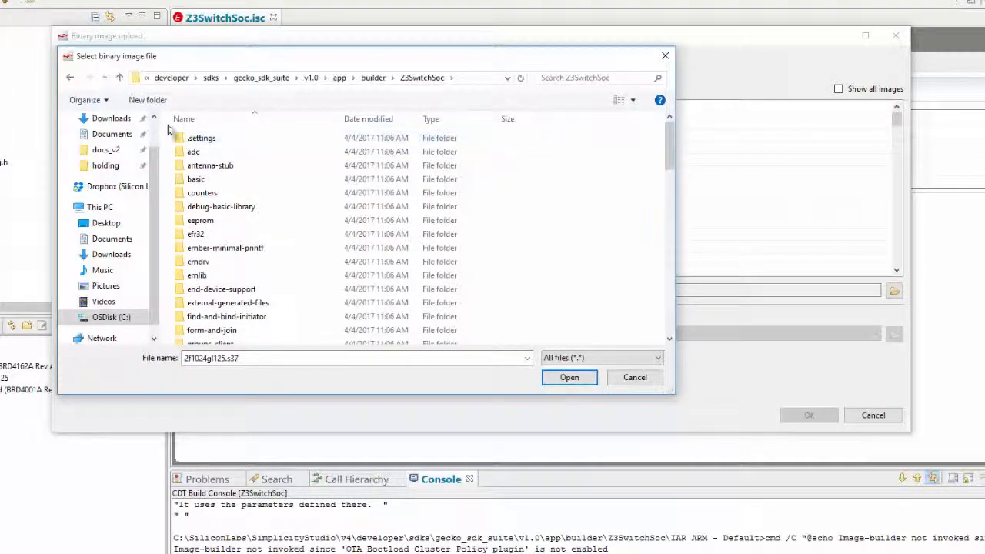
pyautogui.scroll(-4, 346, 216)
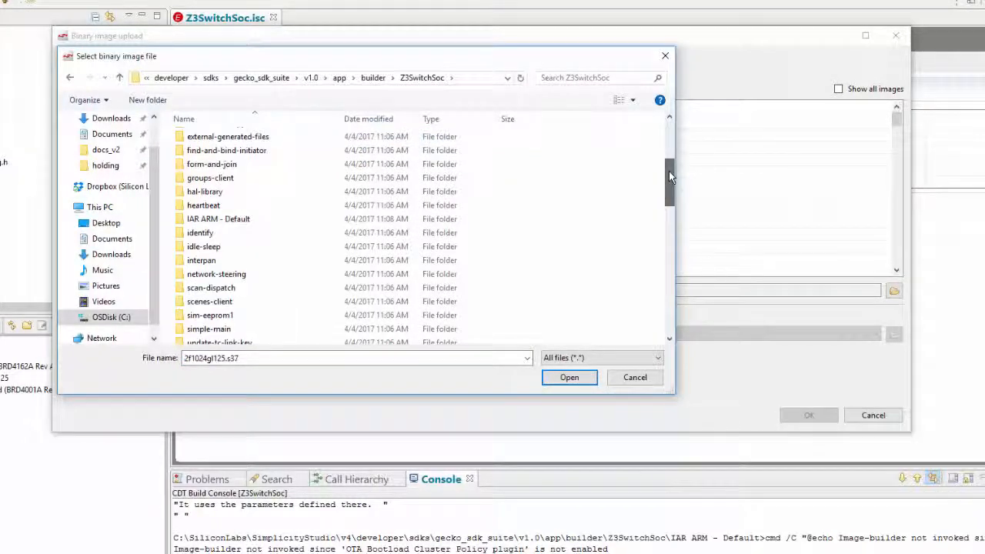
pyautogui.doubleClick(178, 219)
pyautogui.scroll(-10, 652, 230)
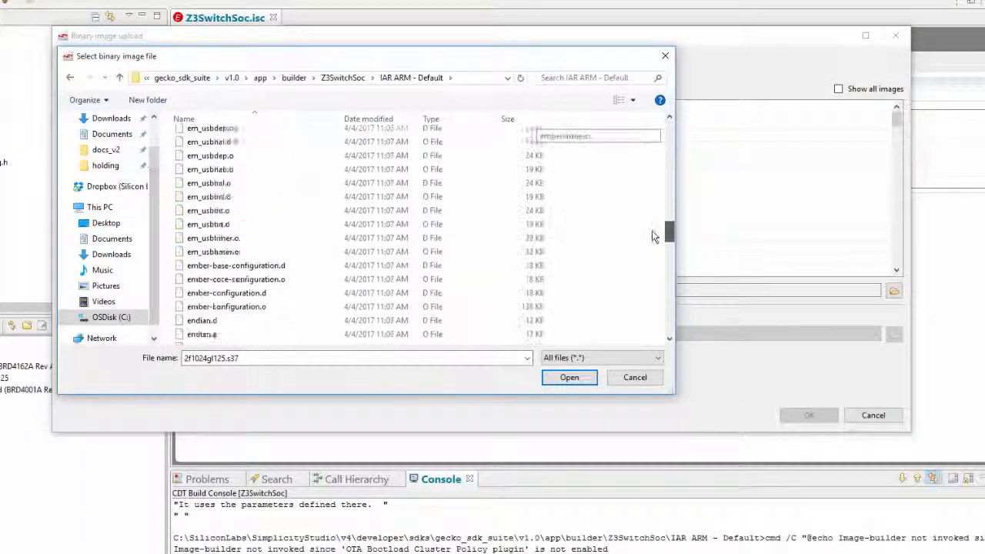
pyautogui.scroll(-12, 649, 259)
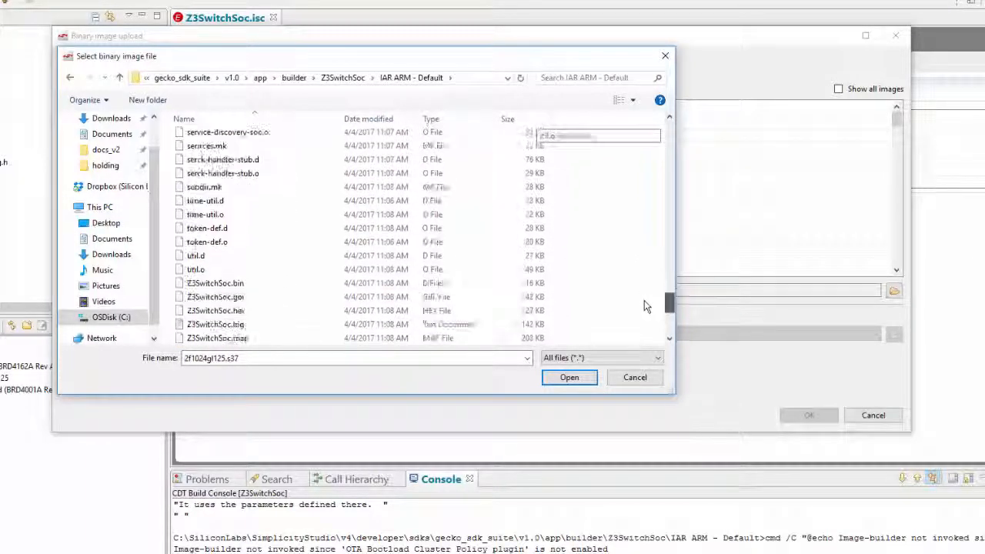
pyautogui.click(207, 286)
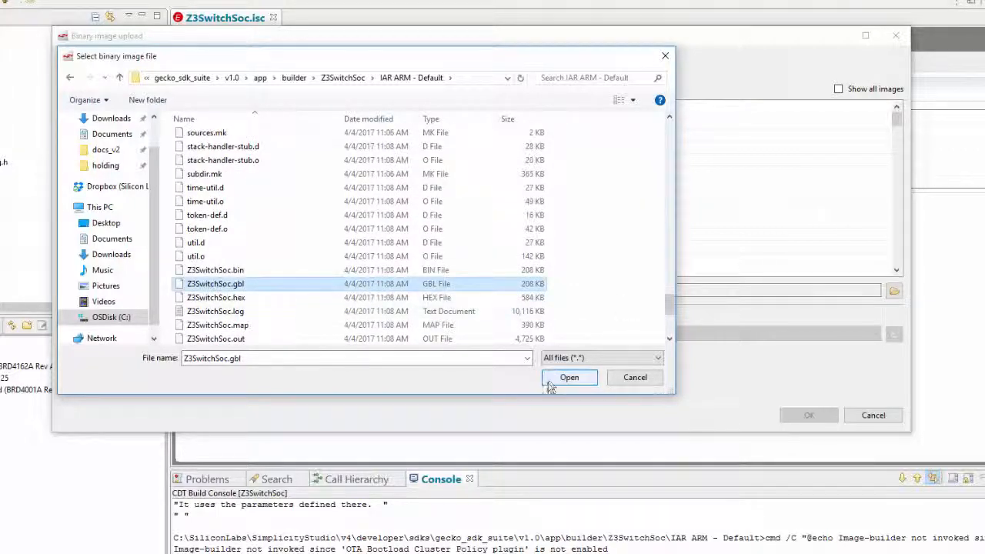
pyautogui.click(573, 376)
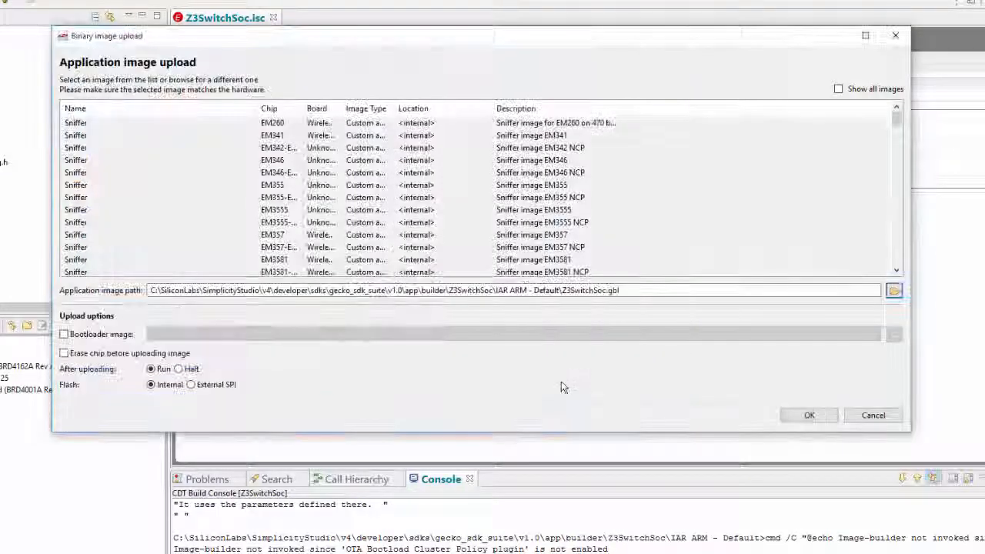
# Step: Upload the application together with bootloader image bootloader-storage-spiflash-efr32mg12p332f1024gl125.s37 from platform\bootloader\sample-apps\bootloader-storage-spiflash, erasing the chip first
pyautogui.click(64, 334)
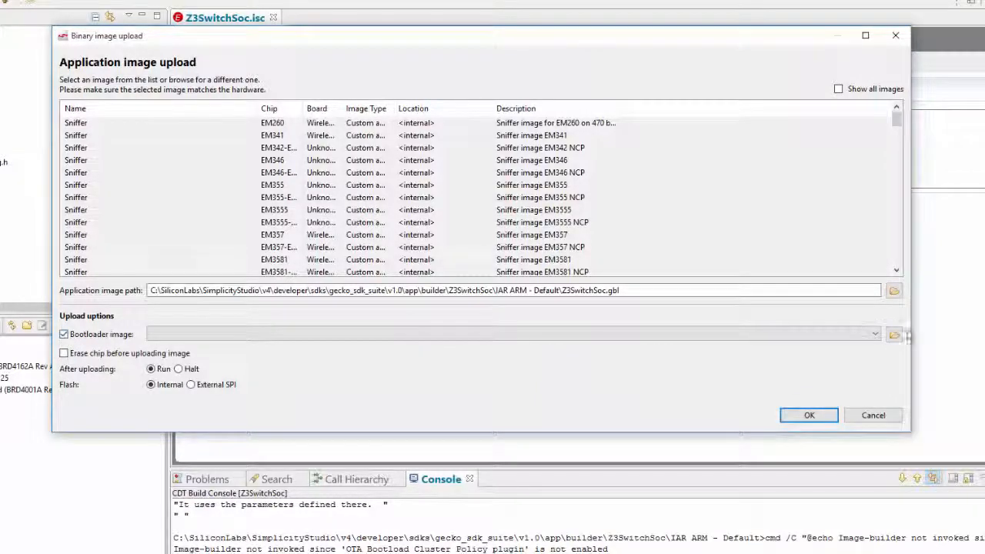
pyautogui.click(895, 335)
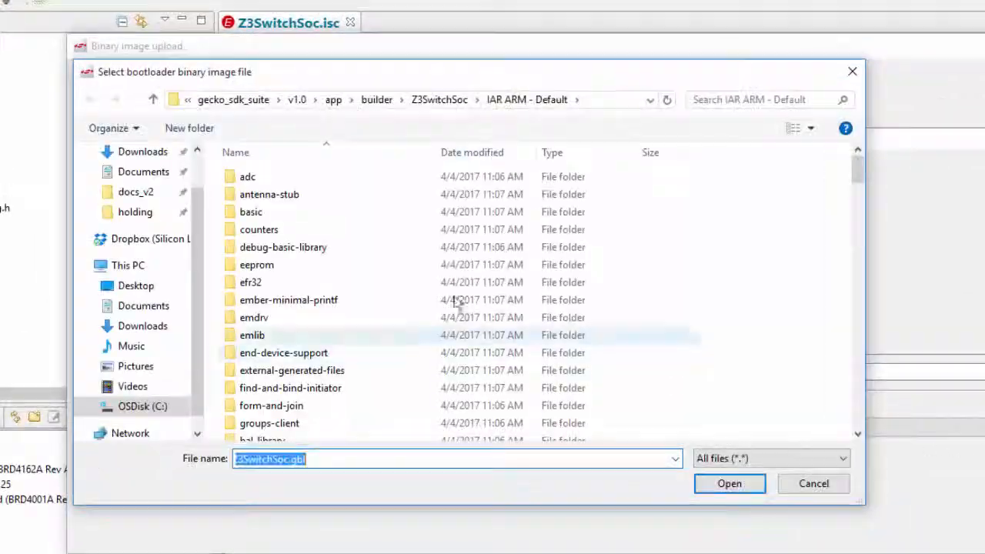
pyautogui.click(299, 101)
pyautogui.doubleClick(229, 229)
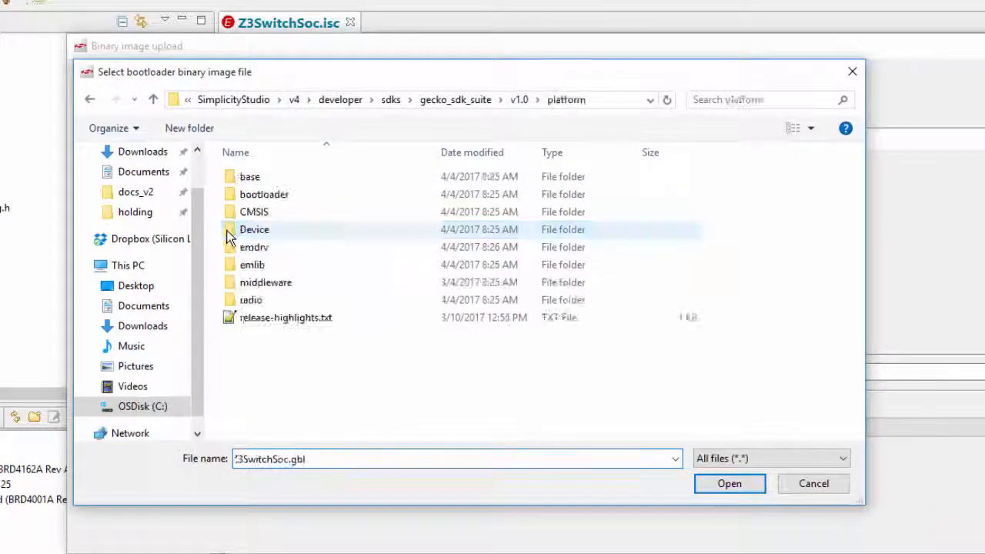
pyautogui.doubleClick(233, 197)
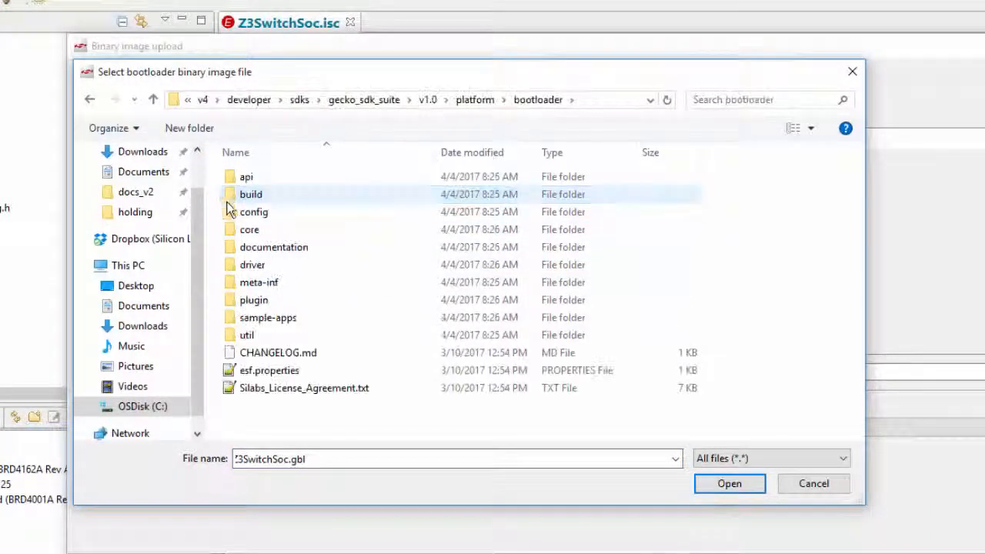
pyautogui.doubleClick(232, 317)
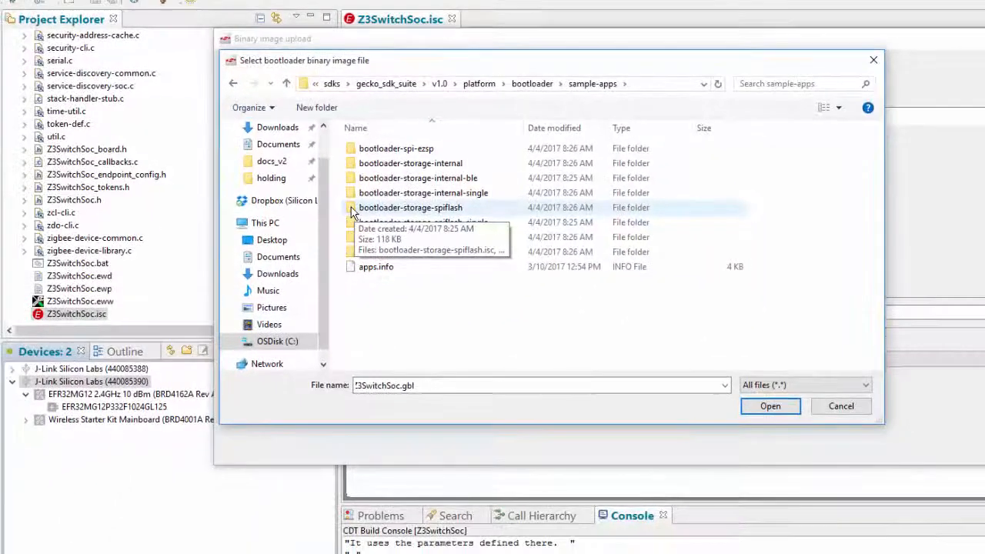
pyautogui.click(229, 248)
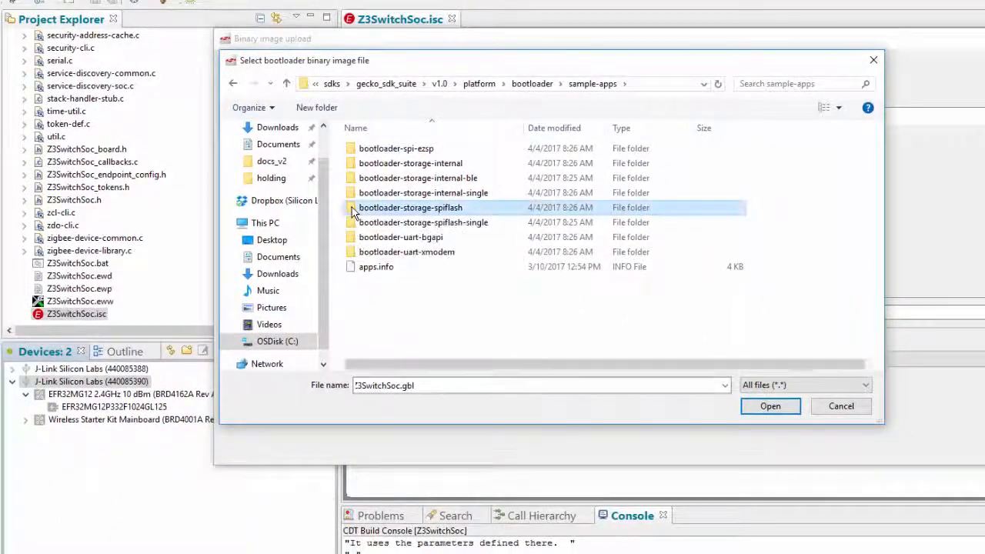
pyautogui.doubleClick(352, 208)
pyautogui.click(377, 163)
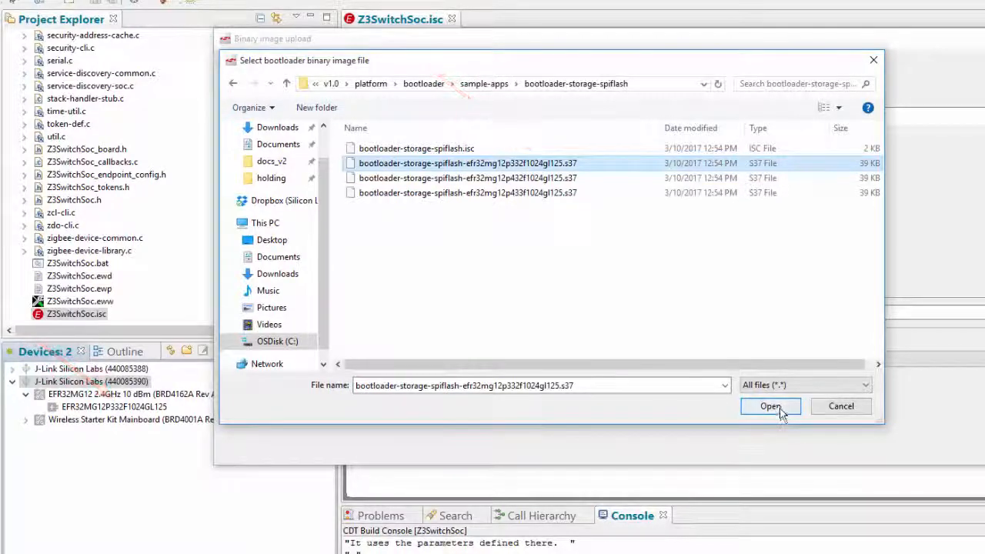
pyautogui.click(688, 407)
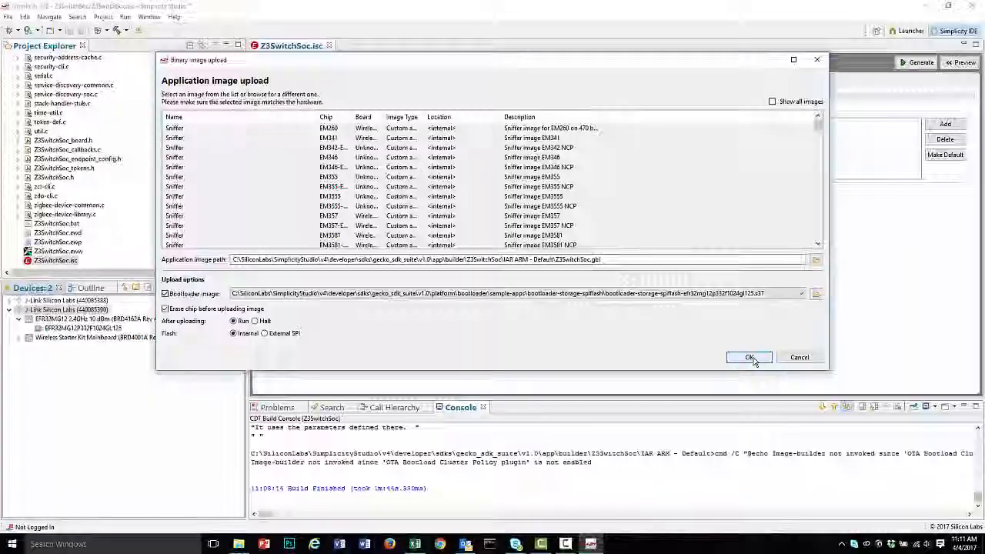
pyautogui.click(824, 442)
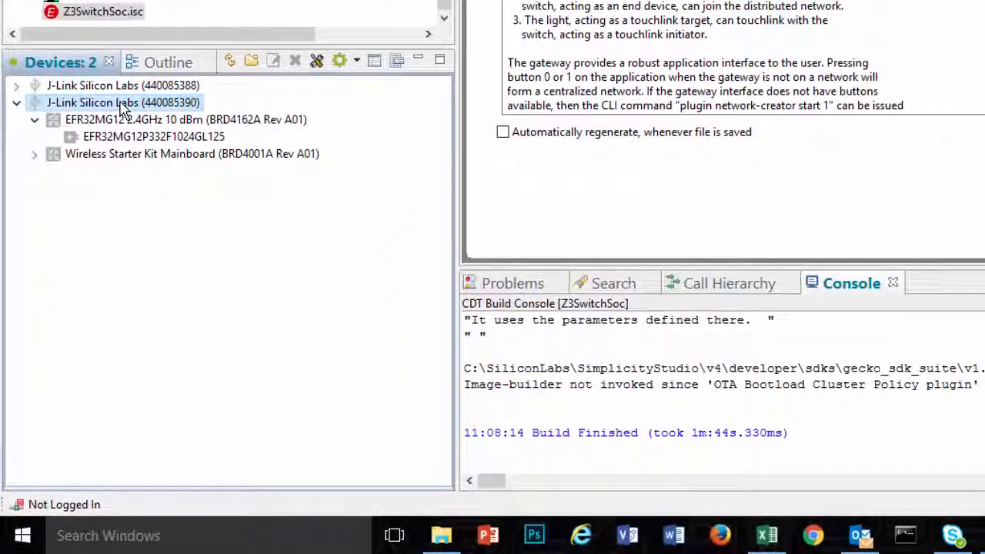
# Step: Launch the console of J-Link Silicon Labs (440085390) and send an empty line on Serial 1 with the CR-LF line terminator
pyautogui.rightClick(66, 312)
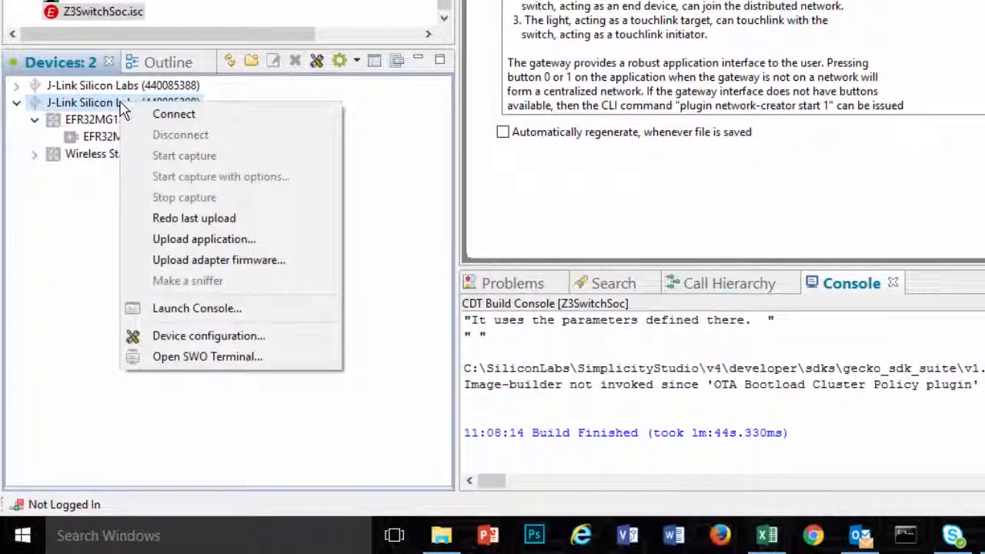
pyautogui.click(197, 308)
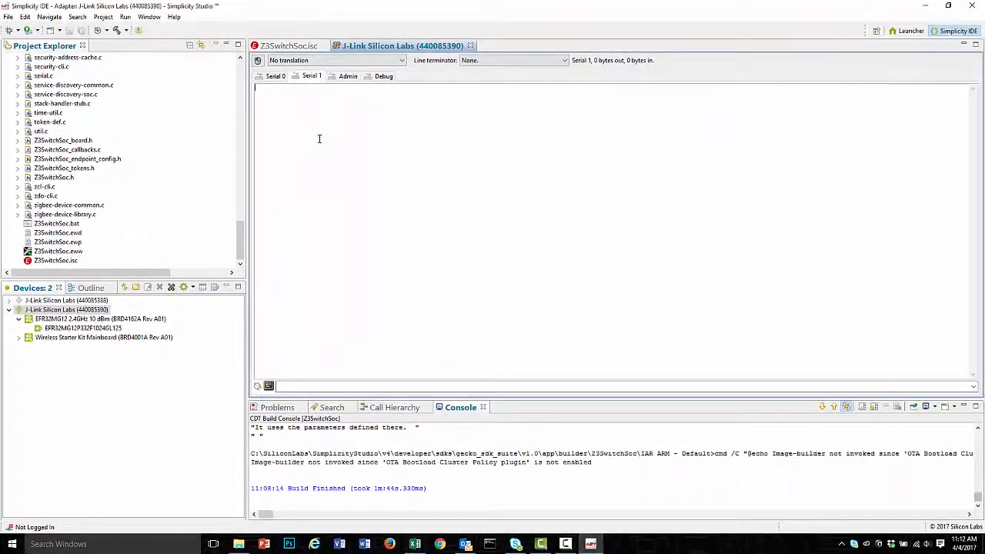
pyautogui.press('Return')
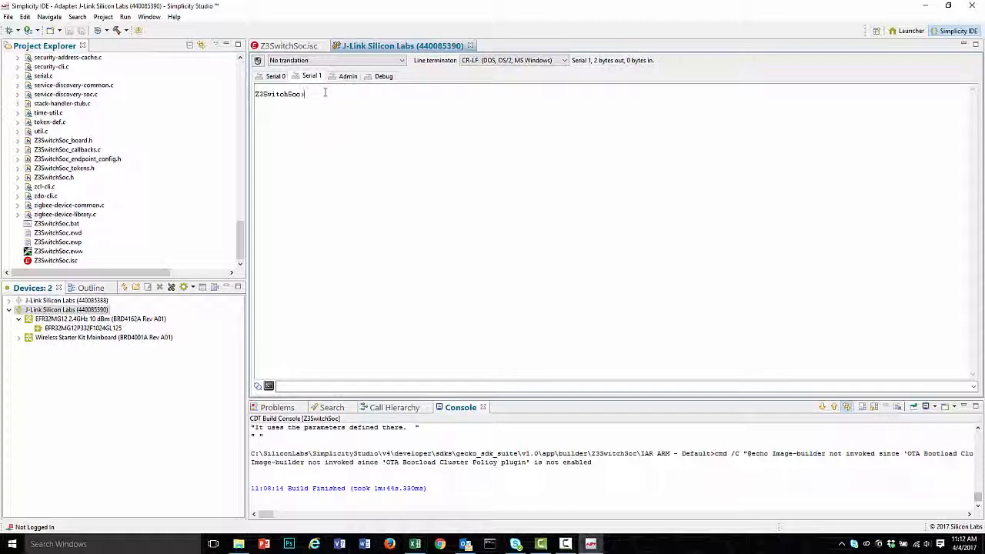
# Step: Create the Z3Light example project from the Launcher for J-Link Silicon Labs (440085388), switching to the Simplicity IDE perspective
pyautogui.click(908, 31)
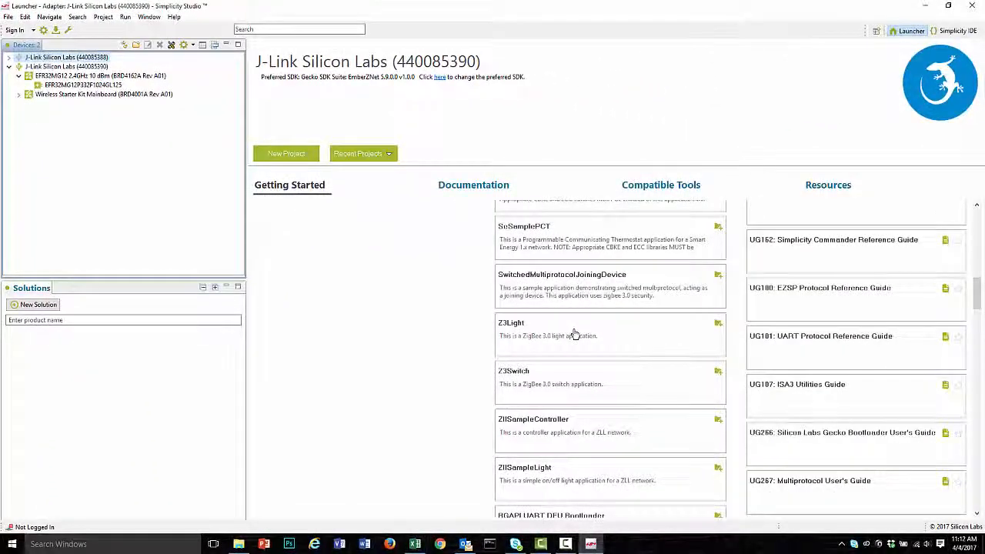
pyautogui.click(574, 333)
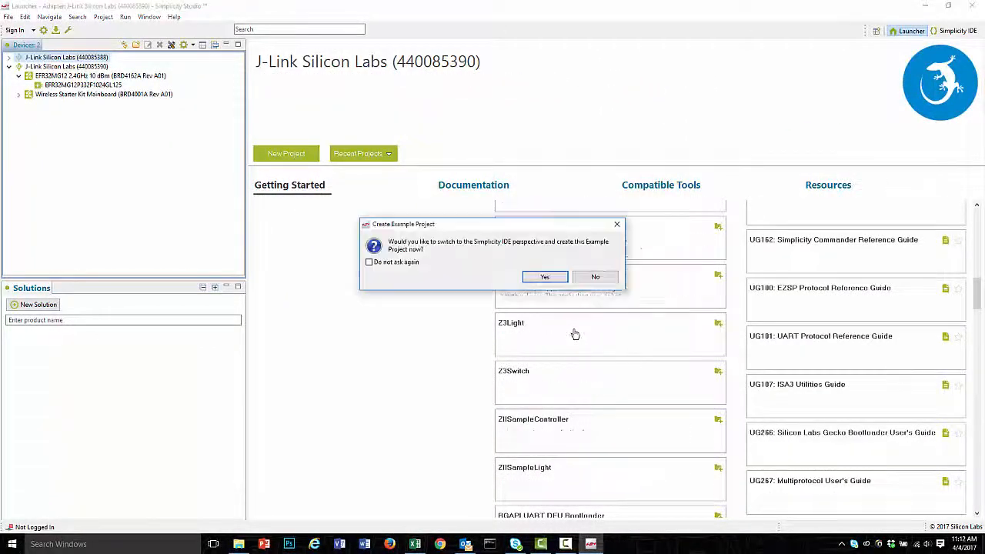
pyautogui.click(548, 276)
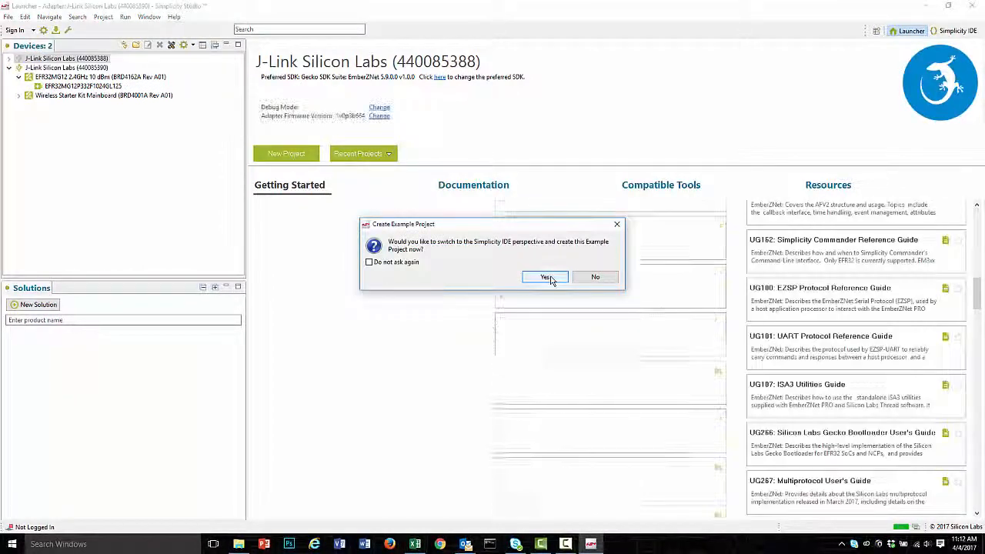
pyautogui.click(547, 277)
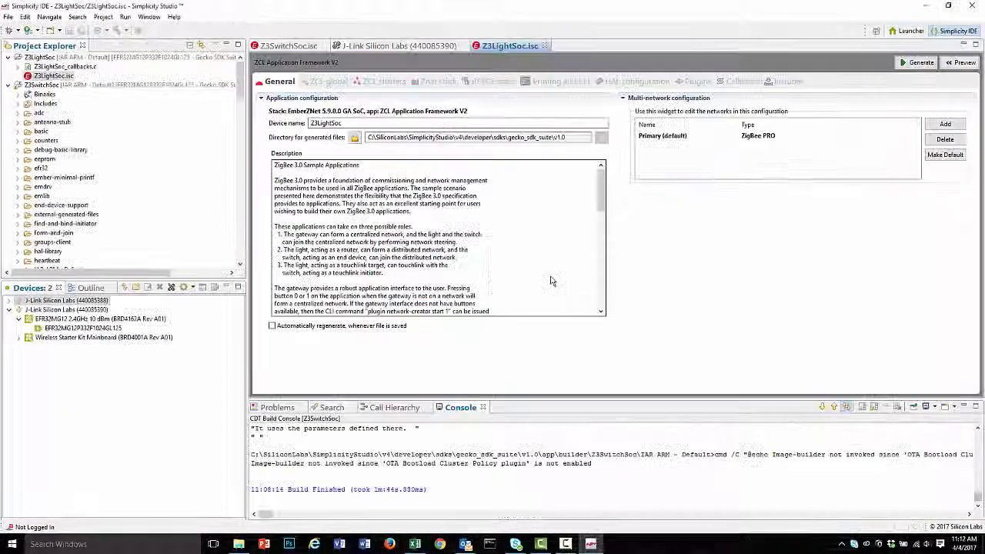
# Step: Generate the Z3LightSoc project files and build the project with J-Link Silicon Labs (440085388) selected
pyautogui.click(918, 63)
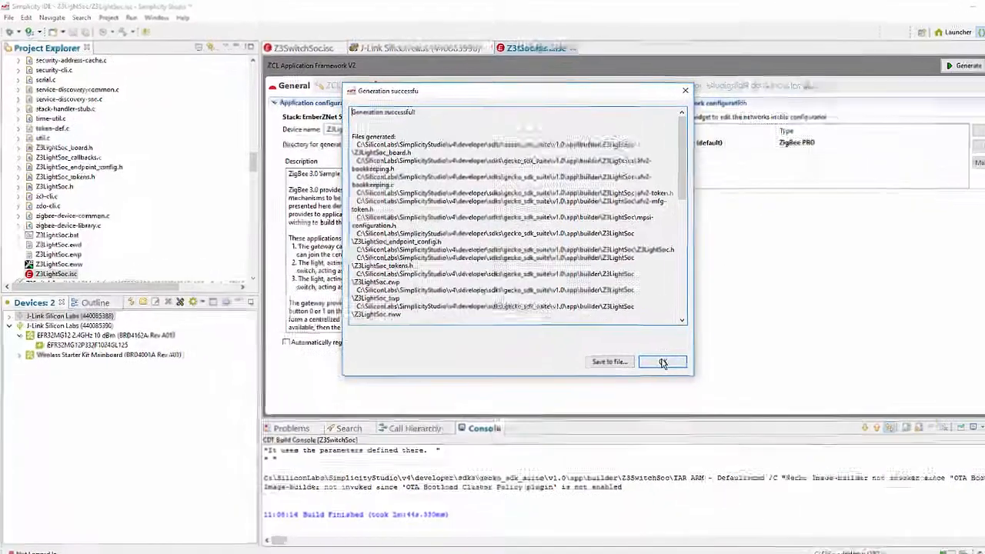
pyautogui.click(629, 344)
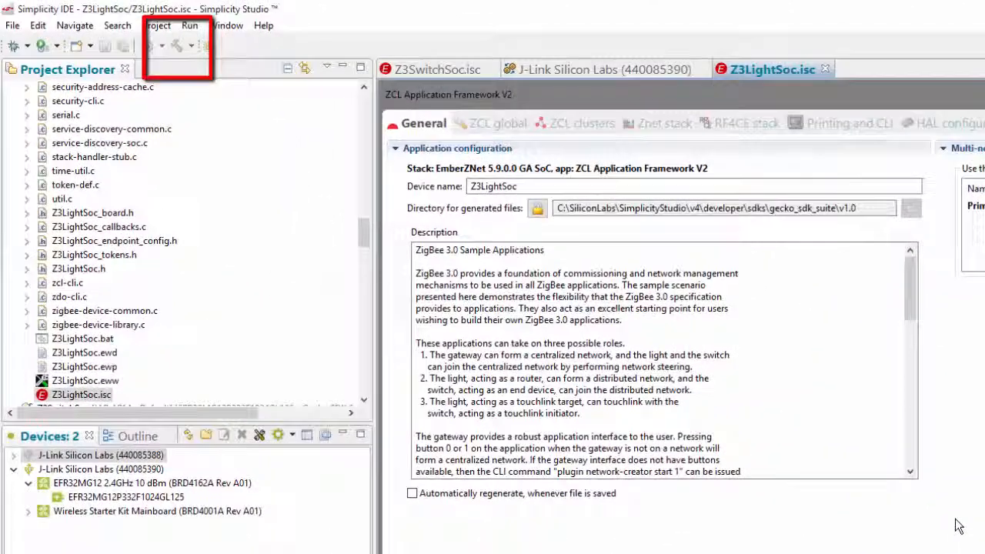
pyautogui.click(98, 455)
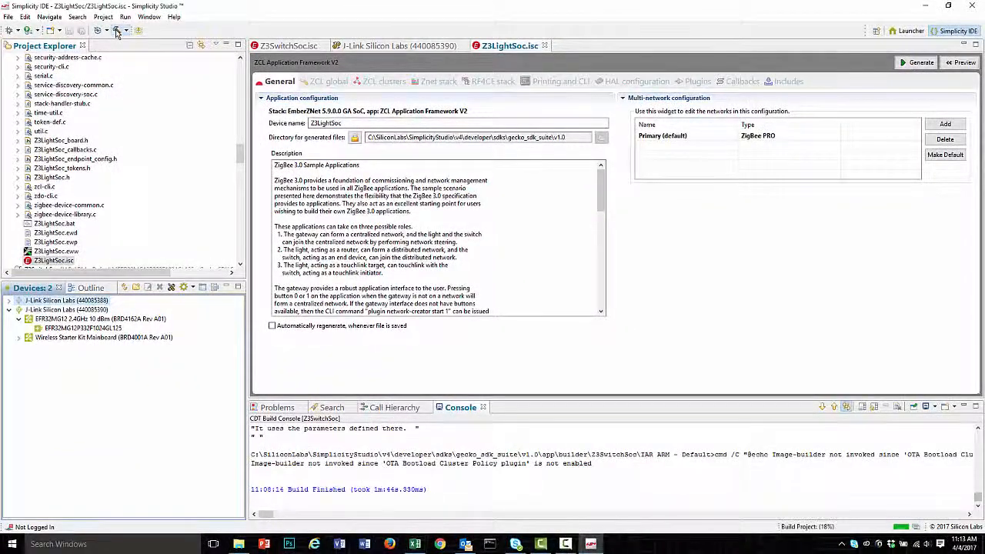
# Step: Build the Z3LightSoc project and start an application upload to J-Link Silicon Labs (440085388)
pyautogui.click(117, 30)
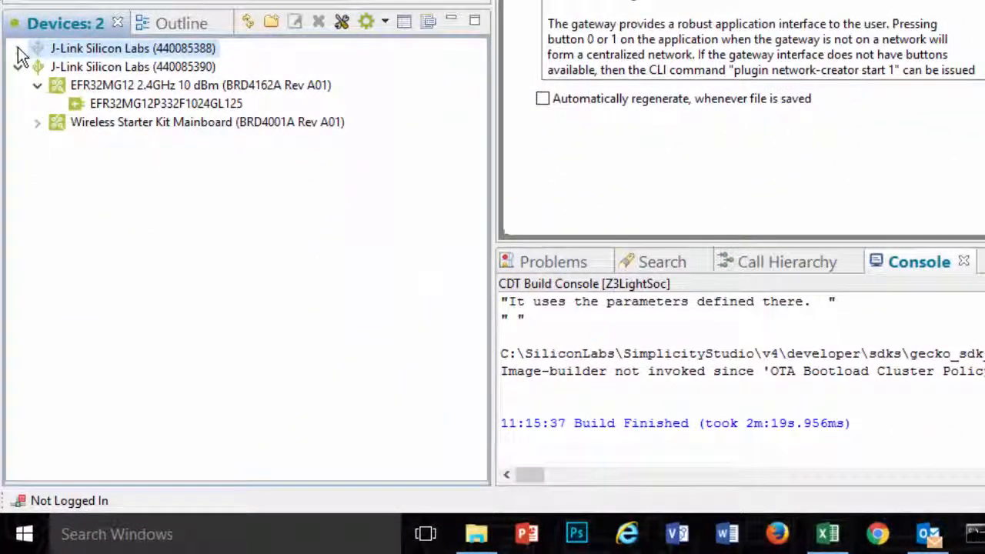
pyautogui.click(17, 48)
pyautogui.click(37, 67)
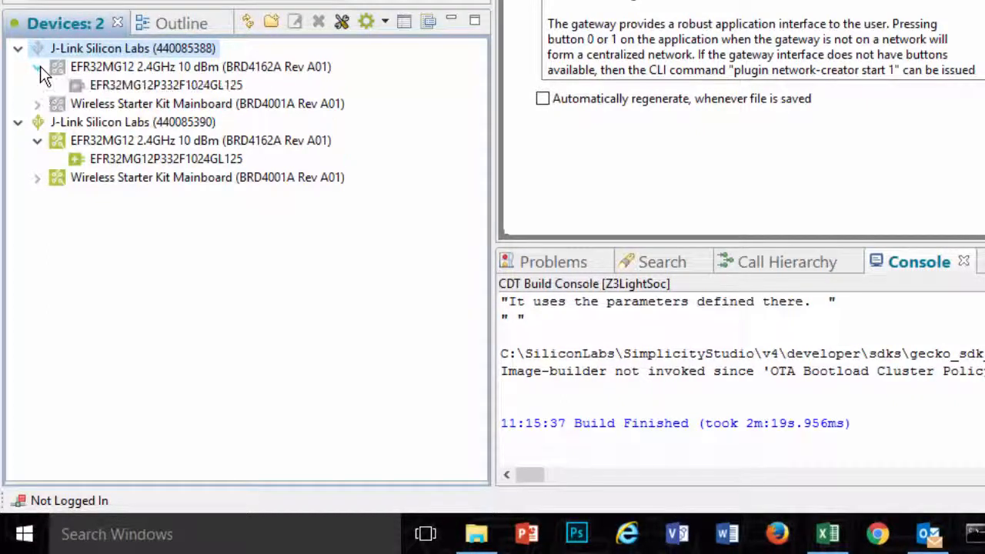
pyautogui.rightClick(143, 50)
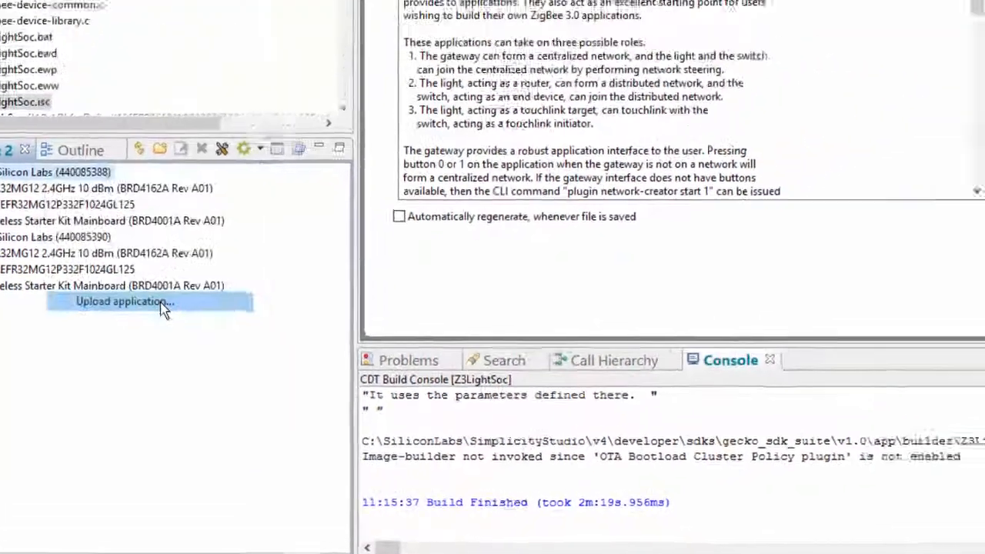
pyautogui.click(275, 199)
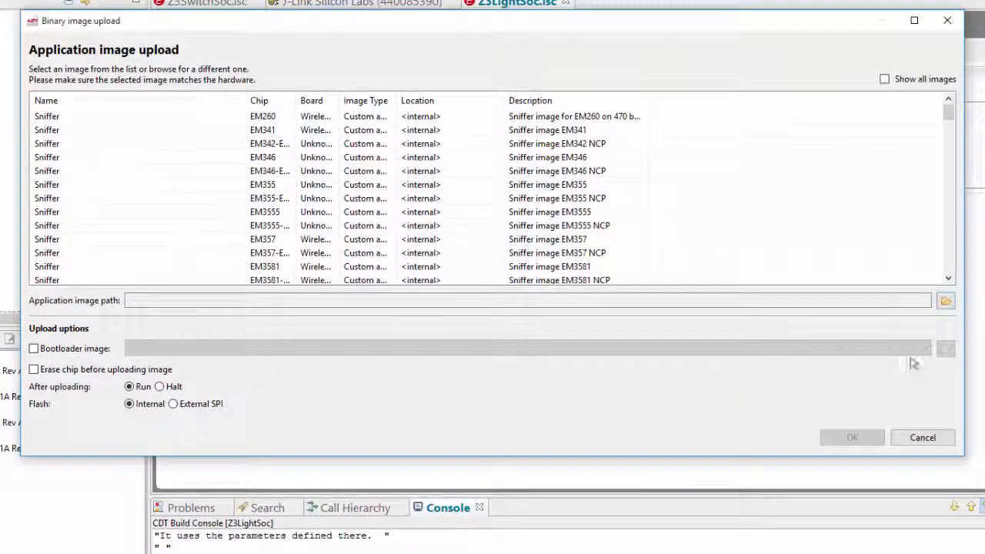
# Step: Include bootloader image bootloader-storage-spiflash-efr32mg12p332f1024gl125.s37 from platform\bootloader\sample-apps\bootloader-storage-spiflash in the upload
pyautogui.click(53, 350)
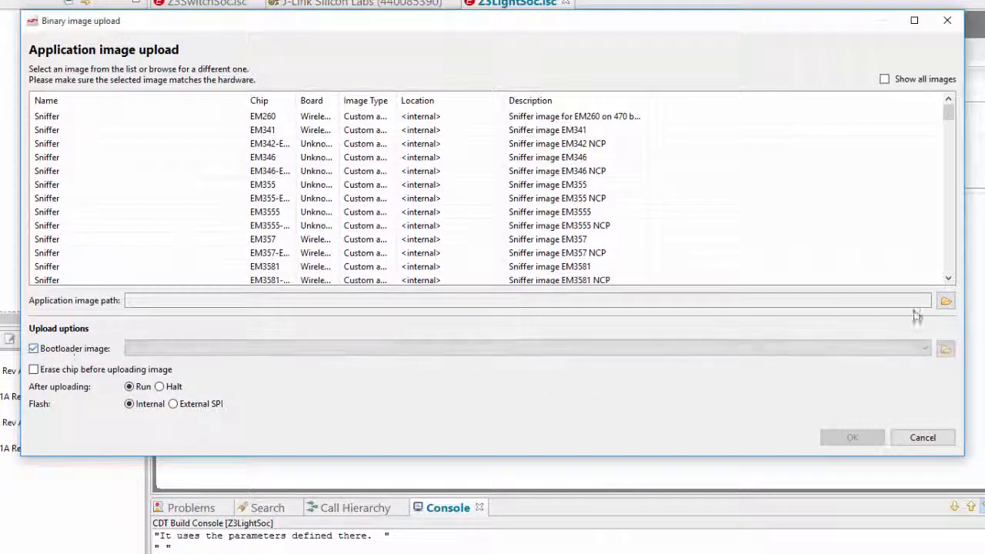
pyautogui.click(946, 350)
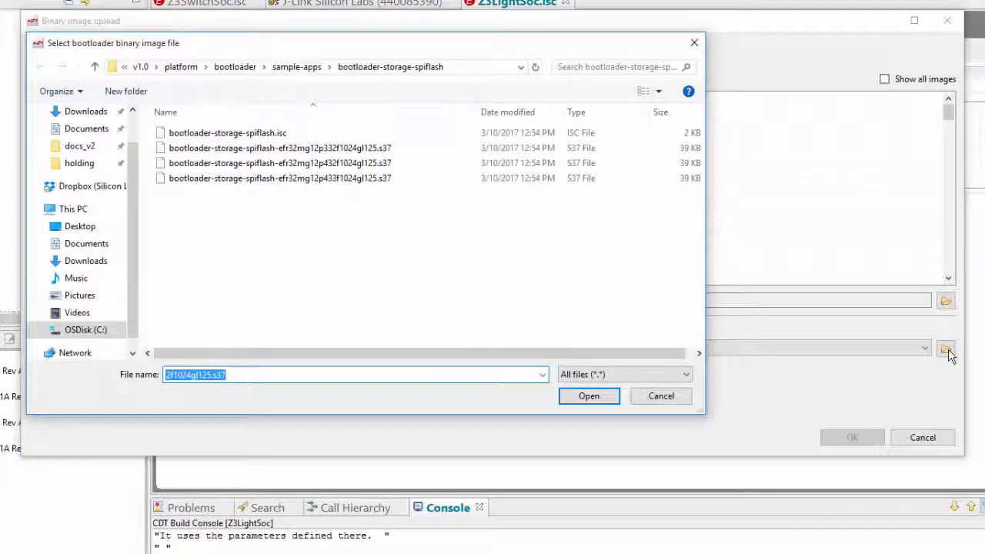
pyautogui.click(354, 151)
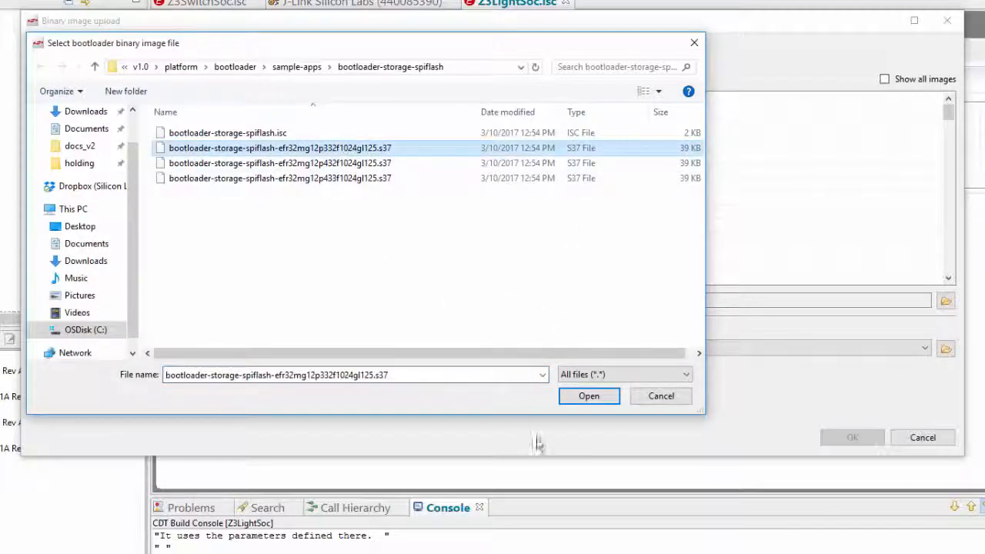
pyautogui.click(589, 396)
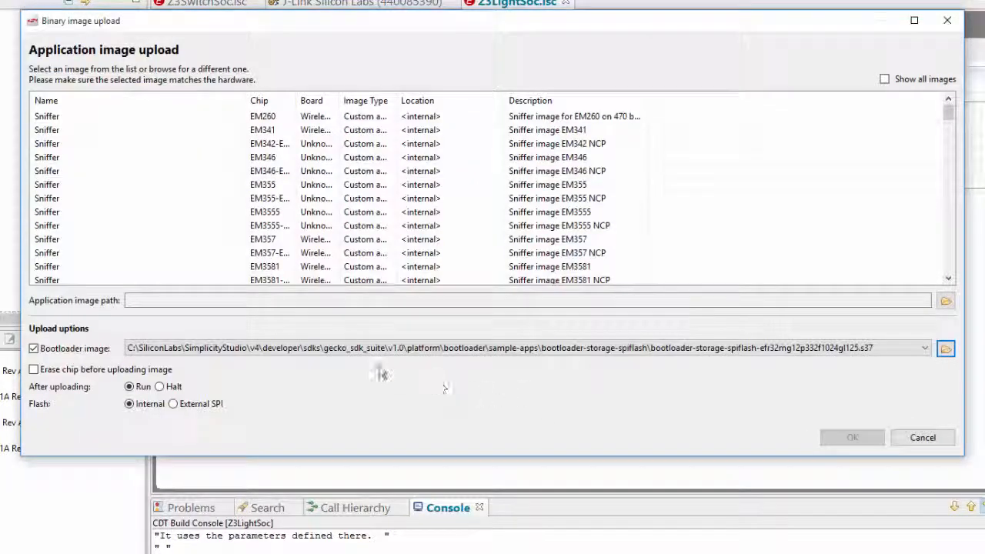
# Step: Choose Z3LightSoc.gbl from app\builder\Z3LightSoc\IAR ARM - Default as the application image and upload it with the bootloader, erasing the chip first
pyautogui.click(945, 300)
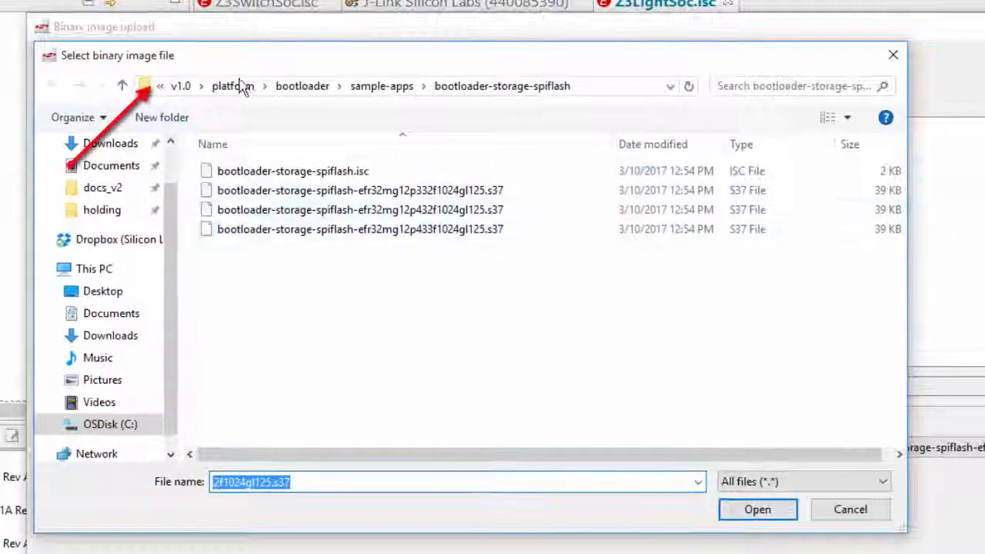
pyautogui.click(181, 86)
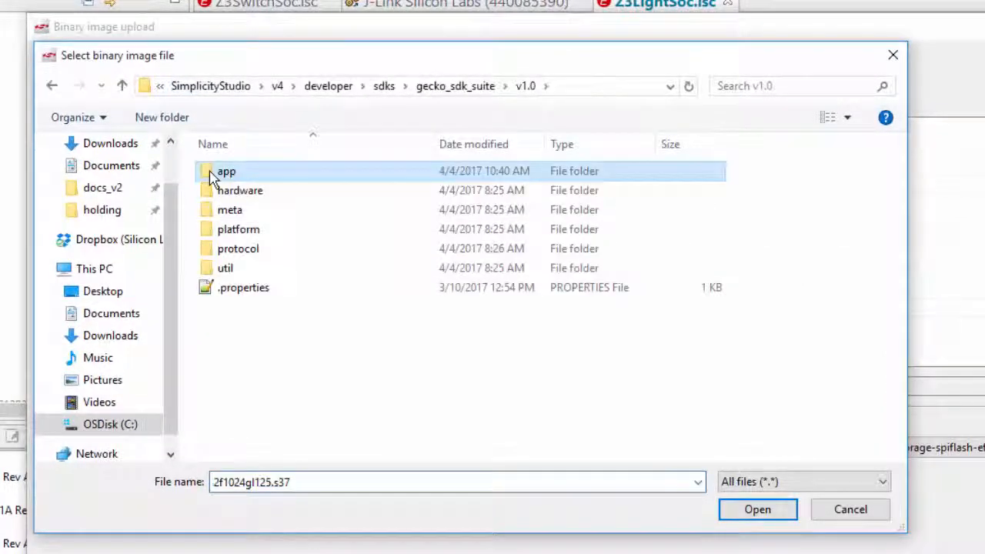
pyautogui.doubleClick(212, 171)
pyautogui.doubleClick(214, 174)
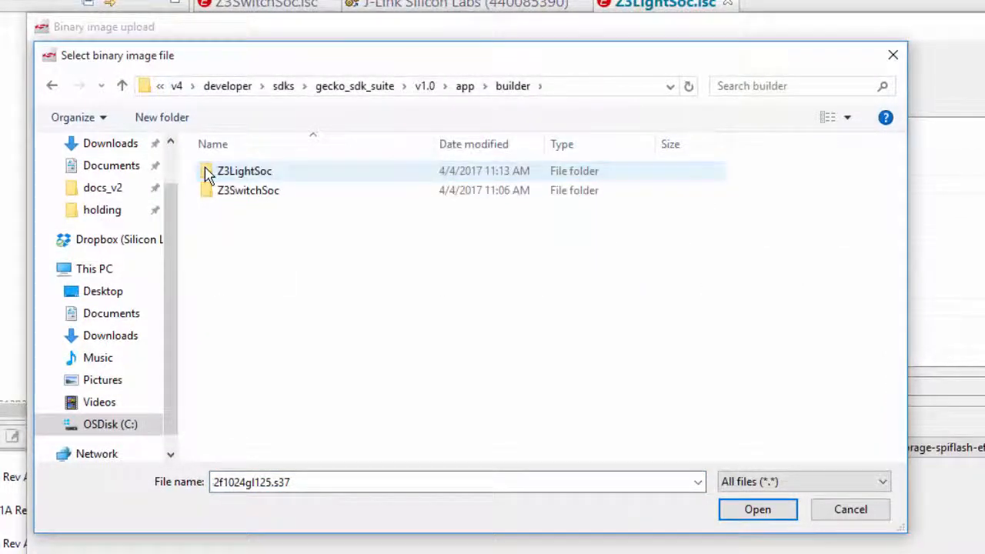
pyautogui.doubleClick(214, 172)
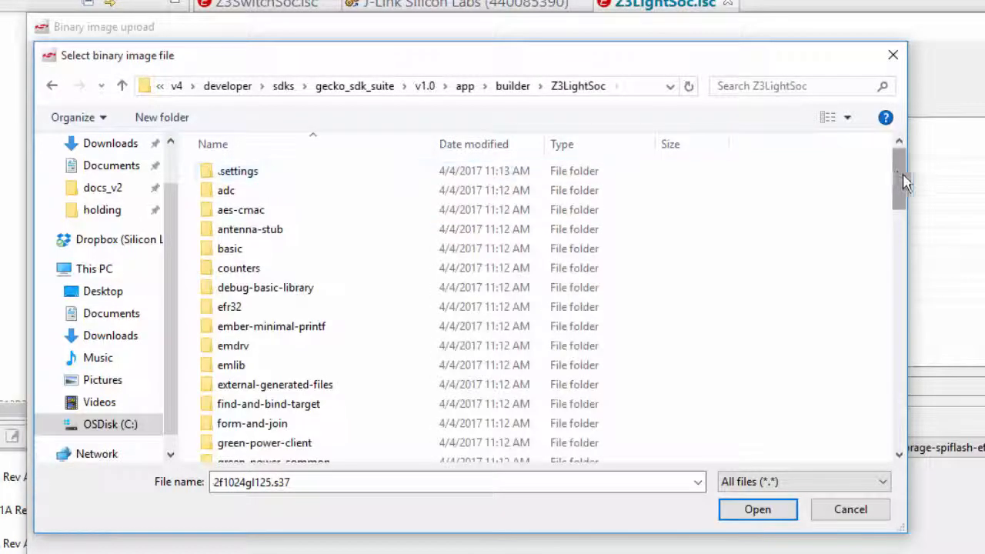
pyautogui.moveTo(901, 178); pyautogui.dragTo(899, 212)
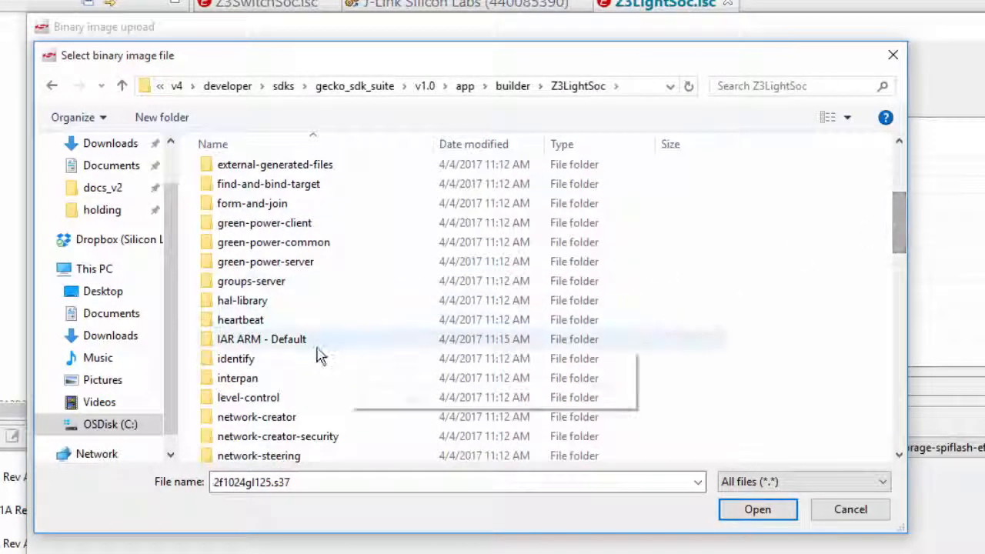
pyautogui.doubleClick(212, 341)
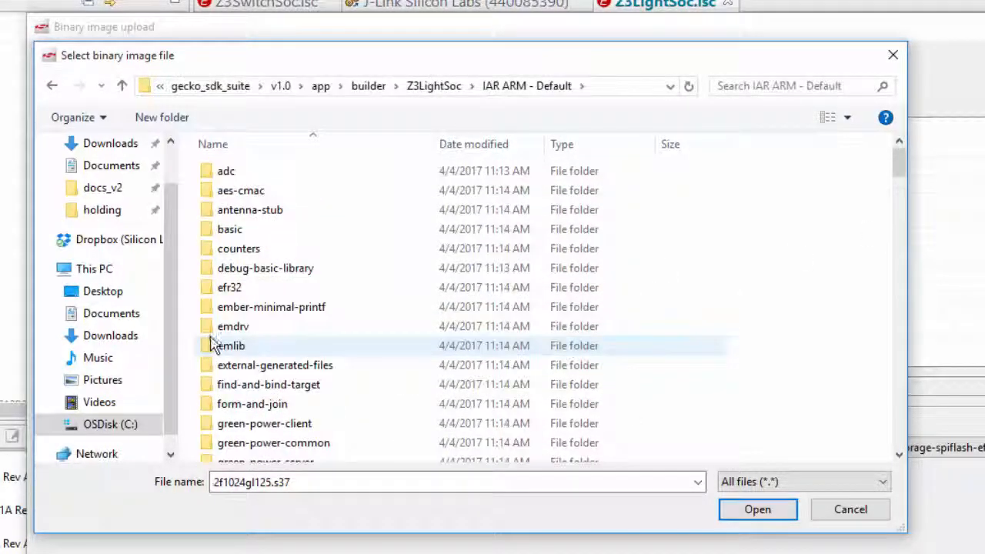
pyautogui.moveTo(904, 153); pyautogui.dragTo(871, 429)
pyautogui.doubleClick(284, 180)
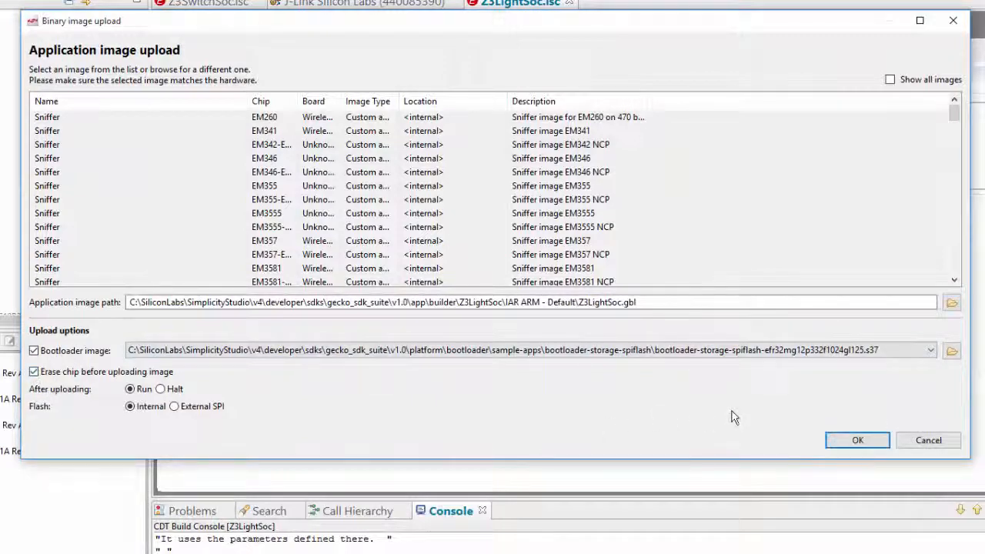
pyautogui.click(856, 439)
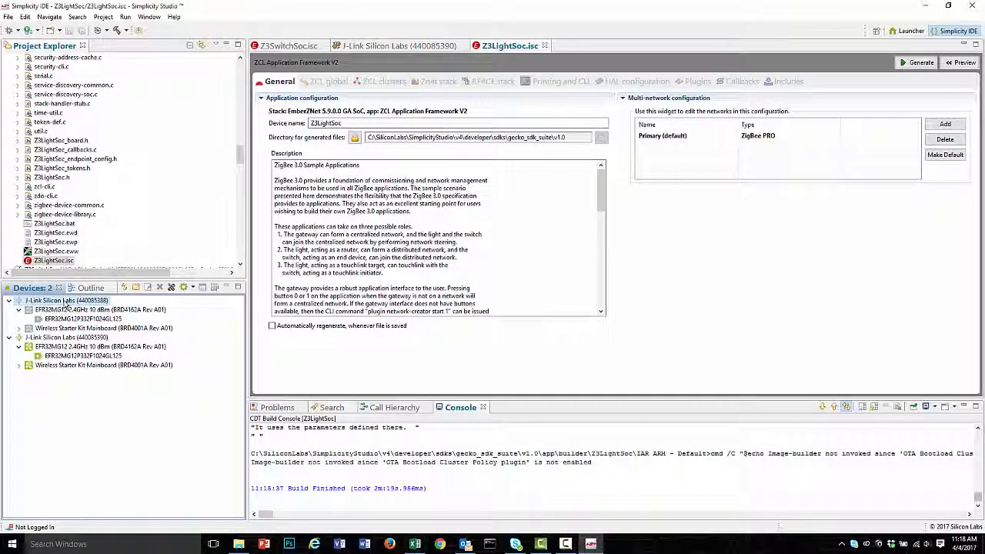
# Step: Launch the console of J-Link Silicon Labs (440085388) and send an empty line on Serial 1 with the CR-LF line terminator
pyautogui.rightClick(67, 304)
pyautogui.click(123, 412)
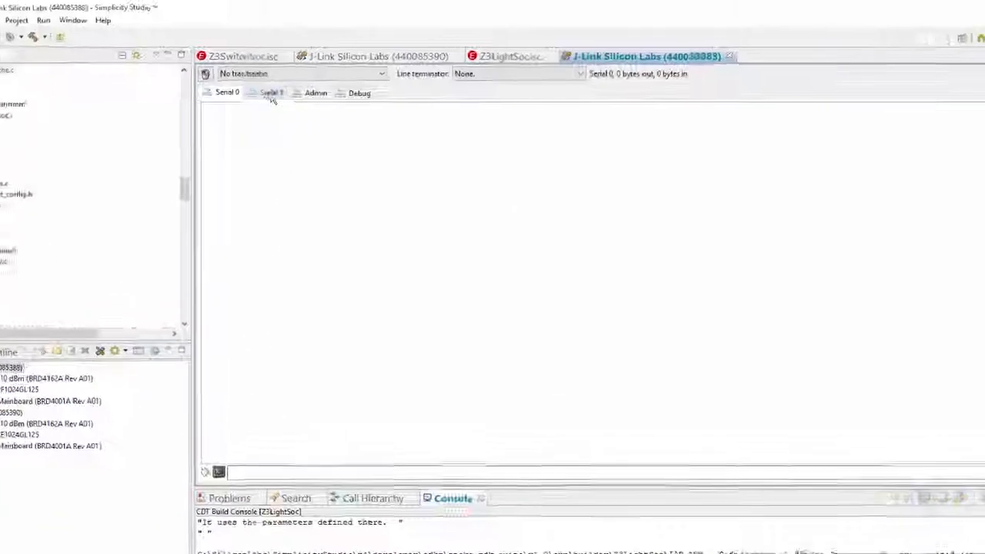
pyautogui.click(311, 76)
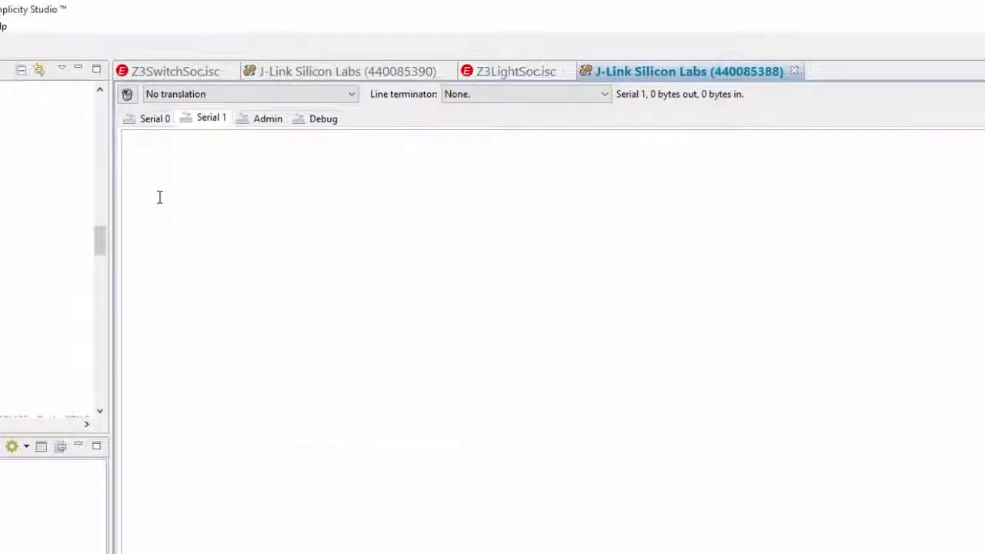
pyautogui.press('Return')
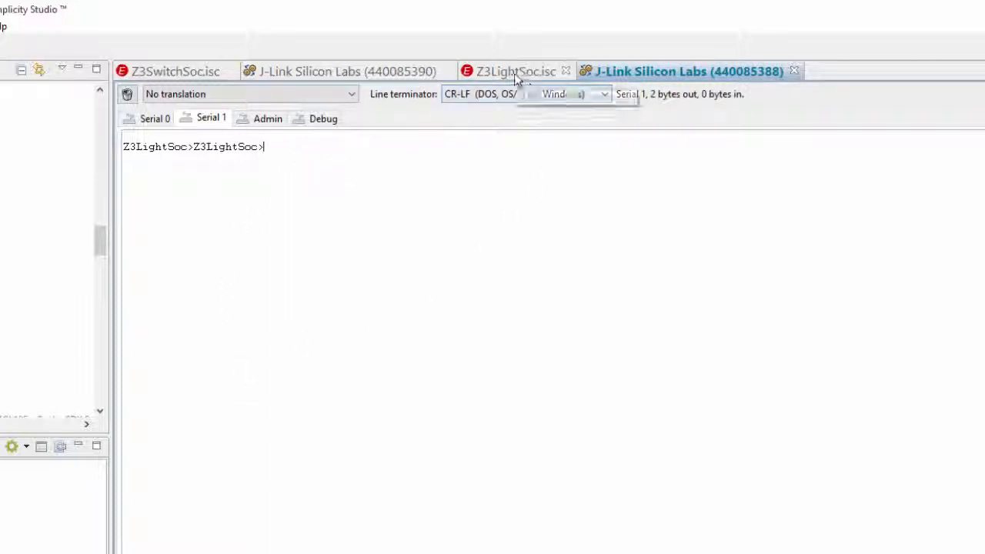
# Step: Return to the open console of the switch board, J-Link Silicon Labs (440085390)
pyautogui.click(334, 71)
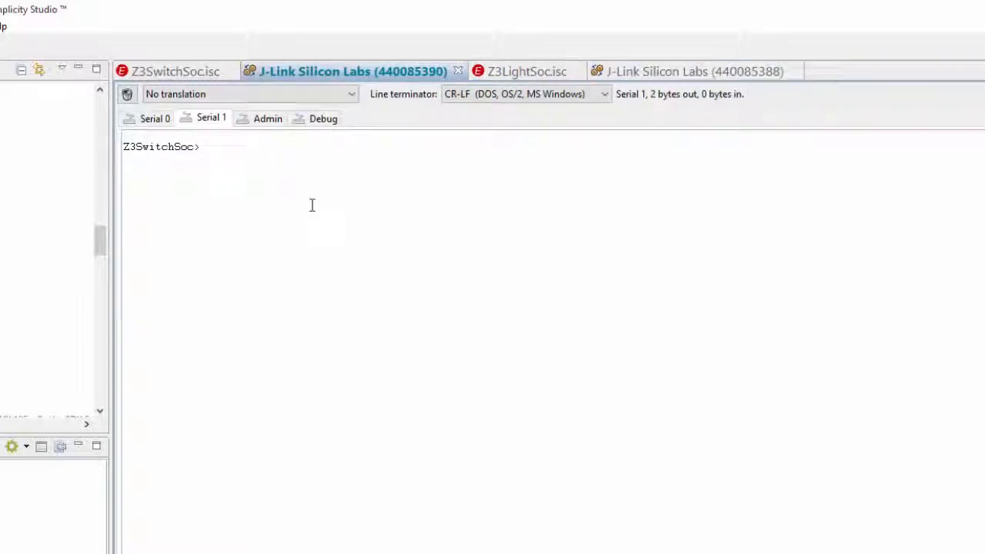